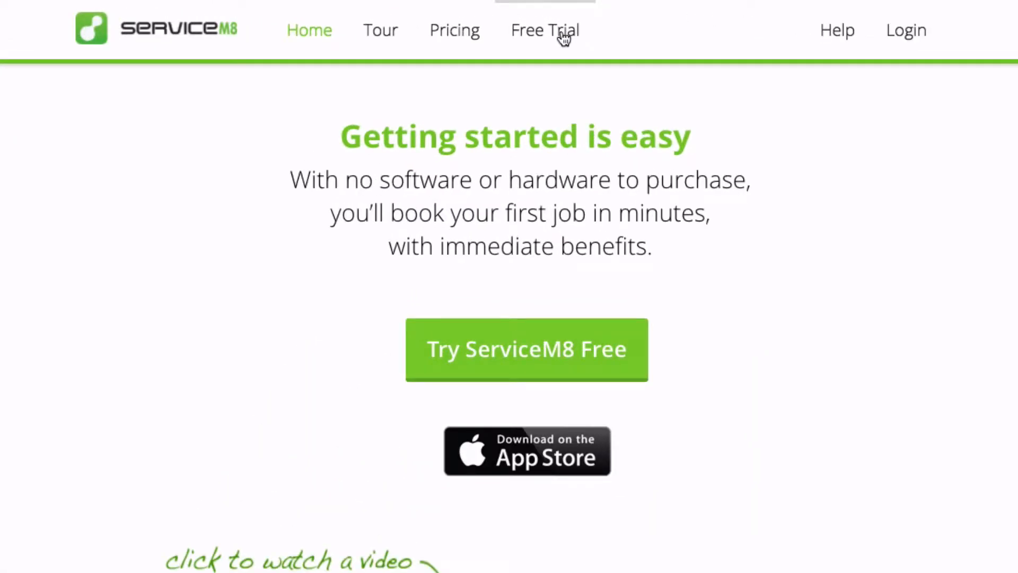
# Open the ServiceM8 Free Trial page from the top navigation bar
pyautogui.click(564, 38)
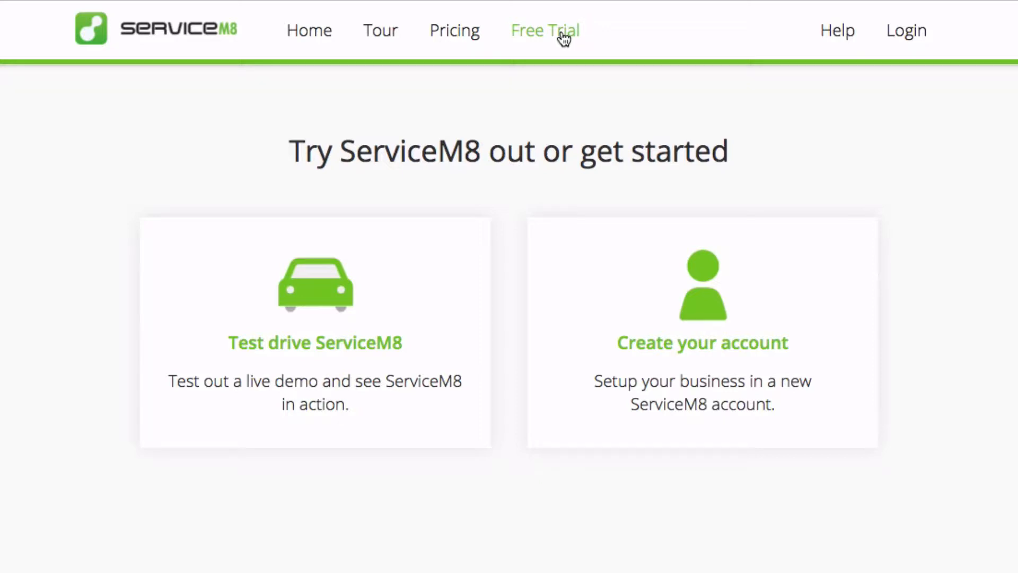
# Sign up with the contact's full name, e-mail address and a password, and submit the new account
pyautogui.click(713, 358)
pyautogui.click(556, 314)
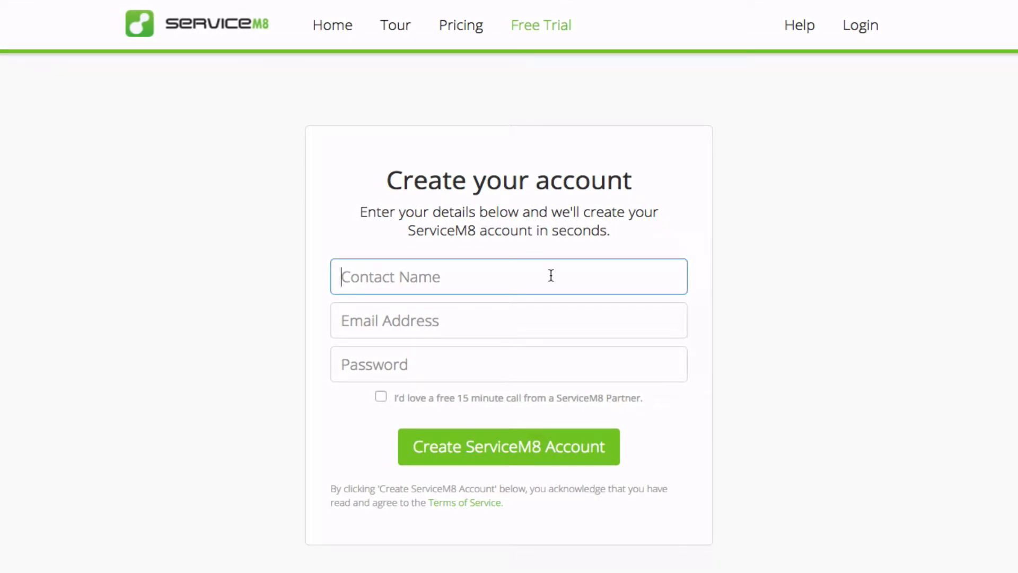
pyautogui.write('John App')
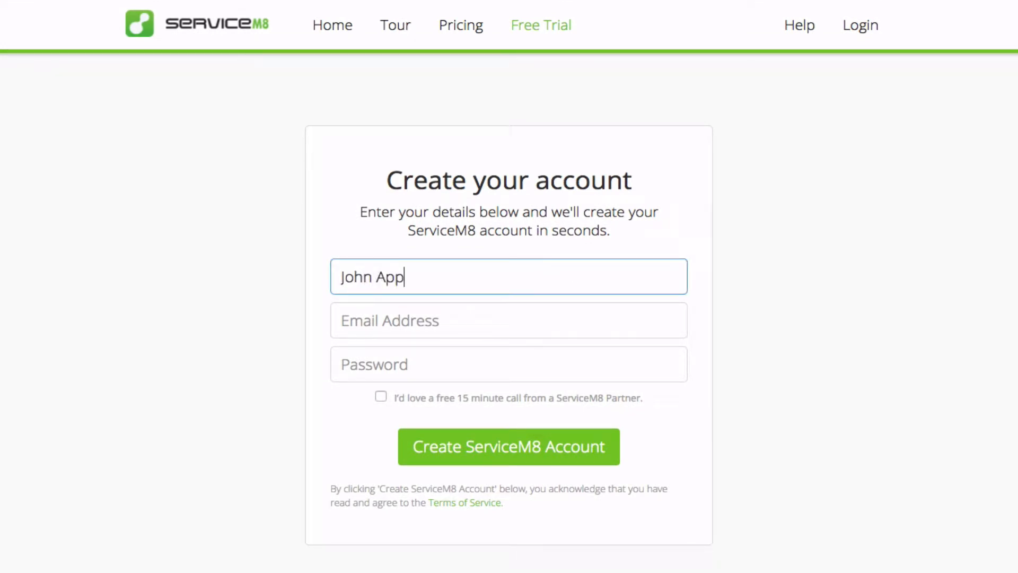
pyautogui.write('leseed')
pyautogui.press('Tab')
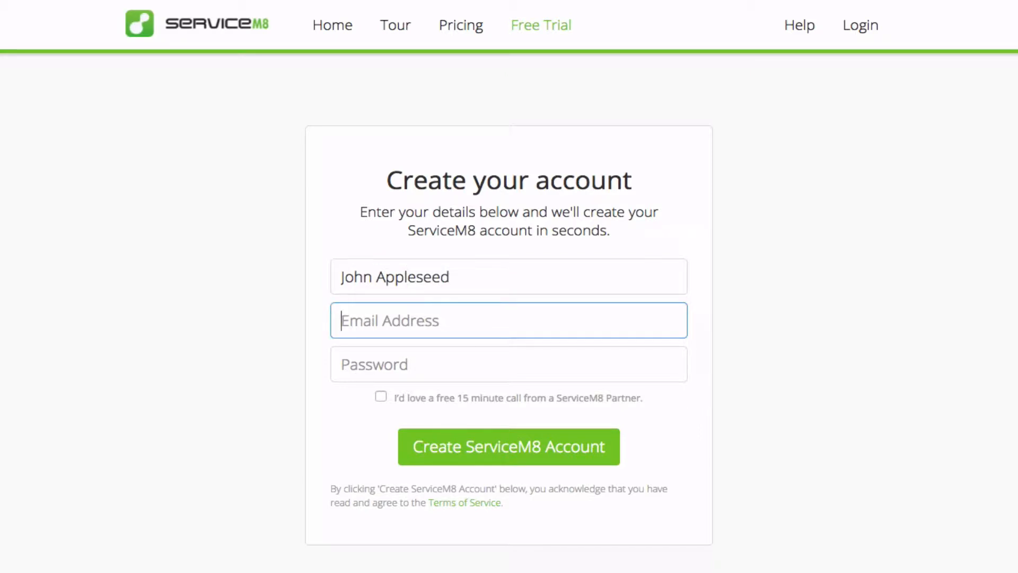
pyautogui.write('j')
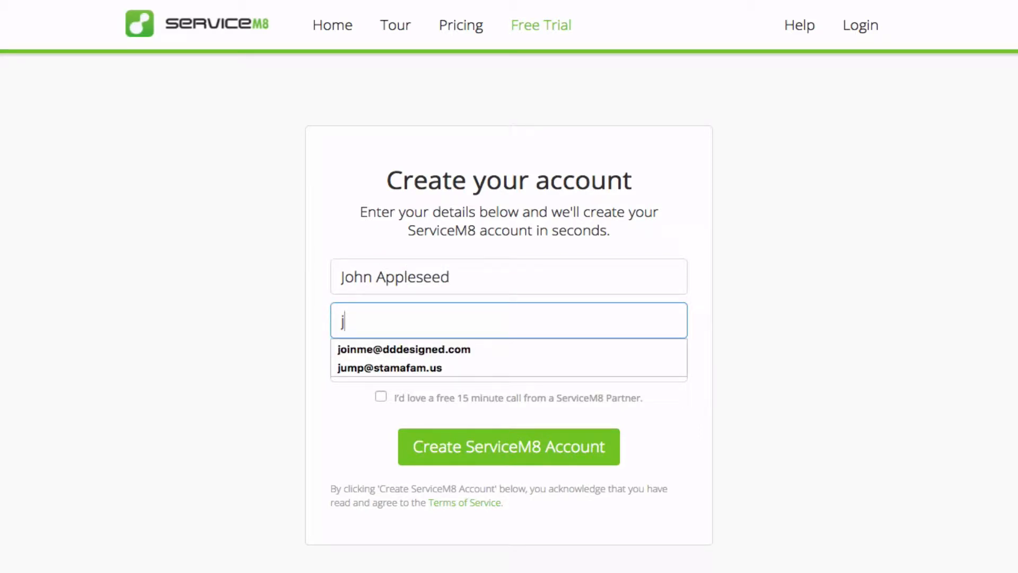
pyautogui.write('appleseed')
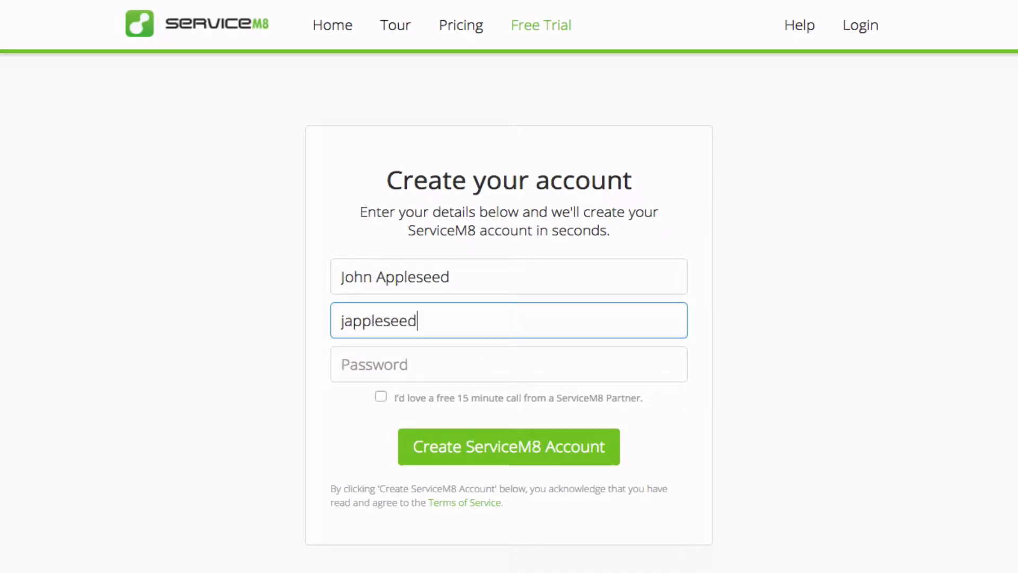
pyautogui.write('@example')
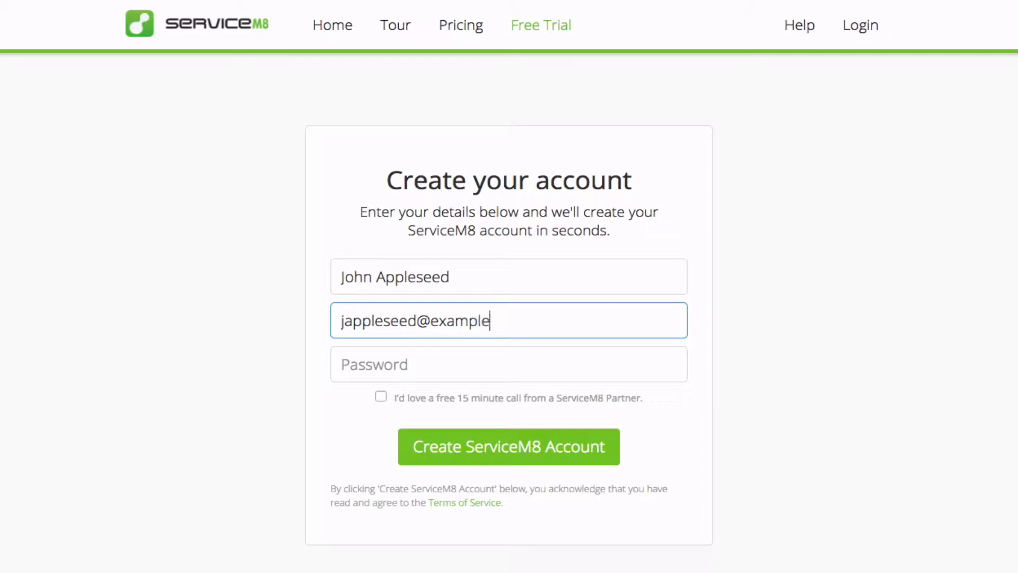
pyautogui.write('.com')
pyautogui.press('Tab')
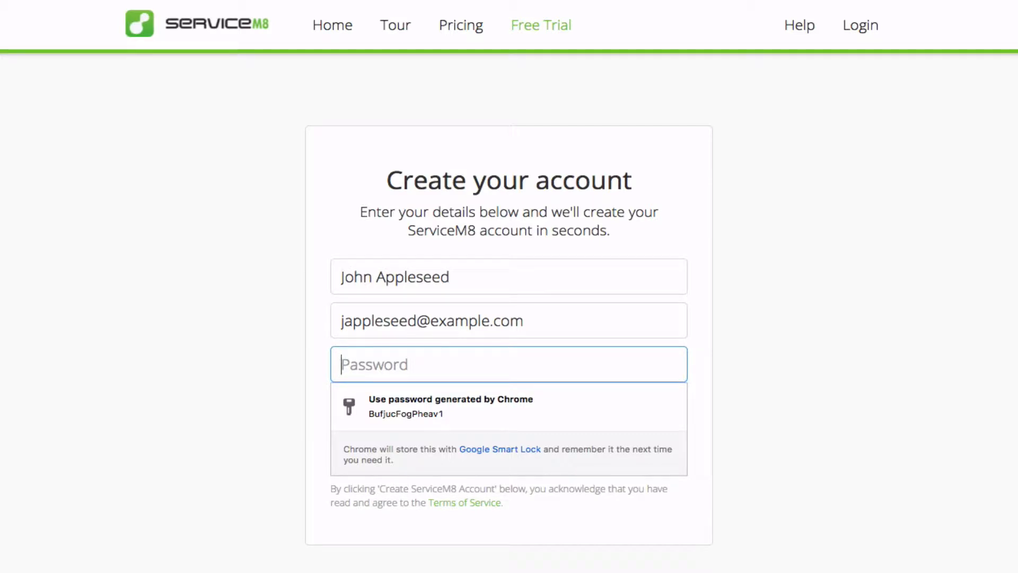
pyautogui.write('••••••••')
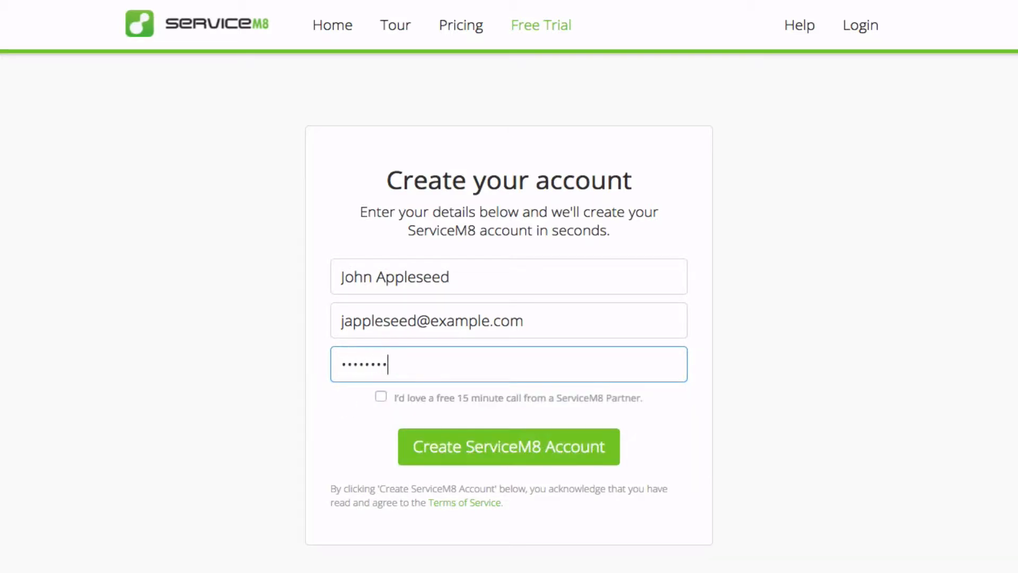
pyautogui.click(485, 447)
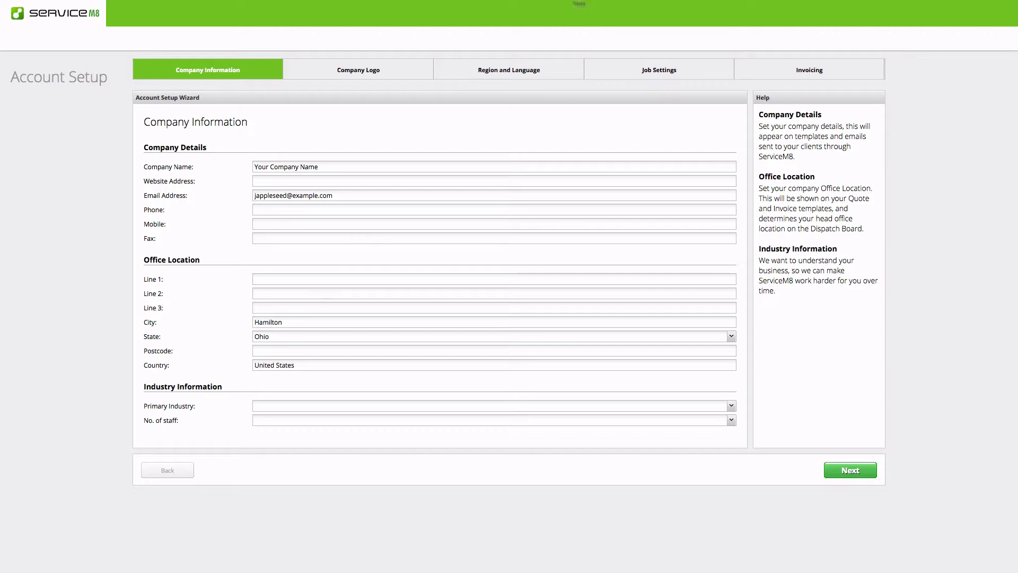
# Replace the placeholder company name with 'Appleseed Fruit' and set the website to example.com
pyautogui.doubleClick(308, 167)
pyautogui.tripleClick(306, 168)
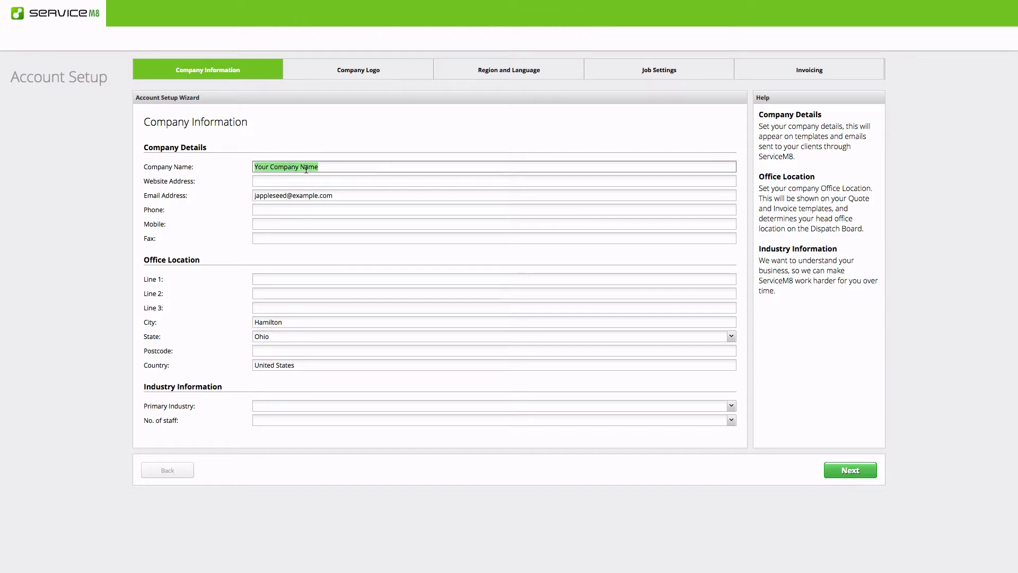
pyautogui.write('App')
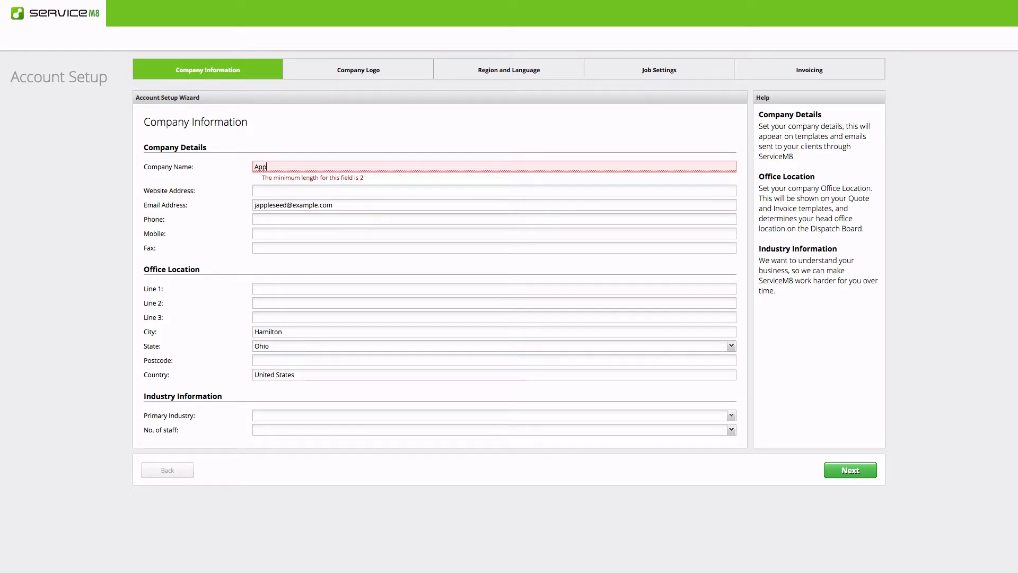
pyautogui.write('leseed')
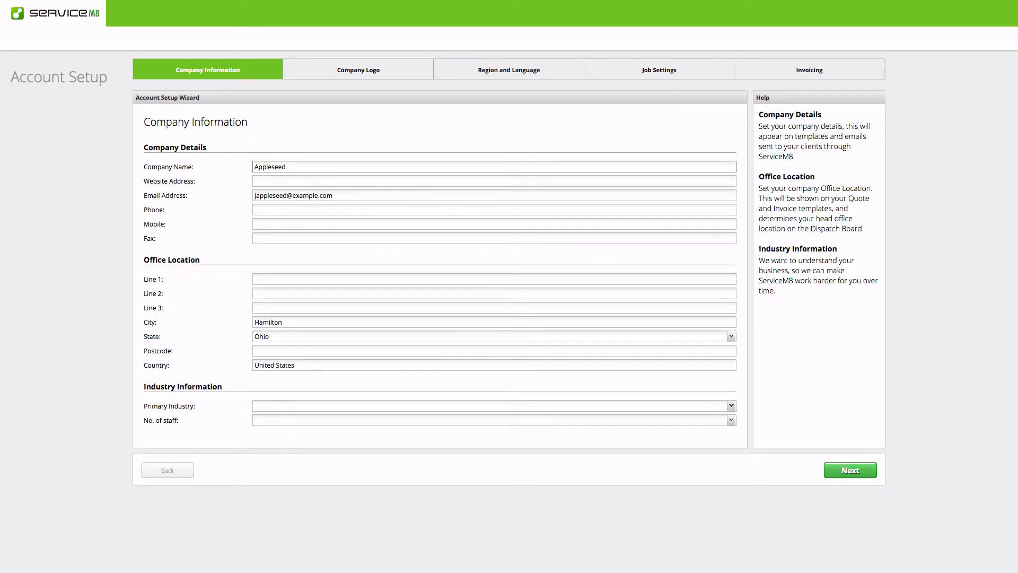
pyautogui.write(' Fruit')
pyautogui.click(309, 182)
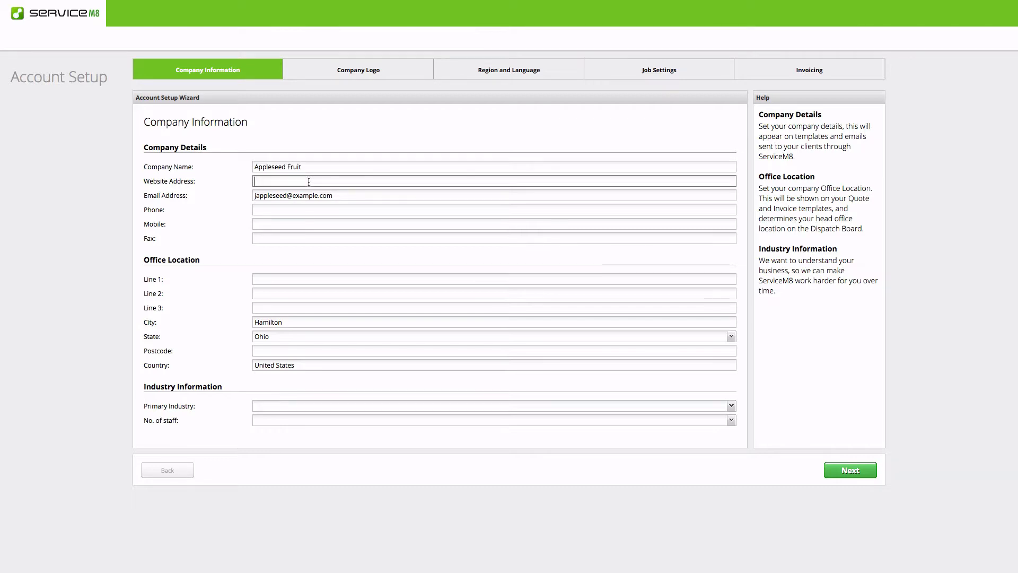
pyautogui.write('example.com')
# Enter the business phone number, formatted with parenthesised area code and hyphen, plus the first office address line
pyautogui.click(297, 209)
pyautogui.write('5')
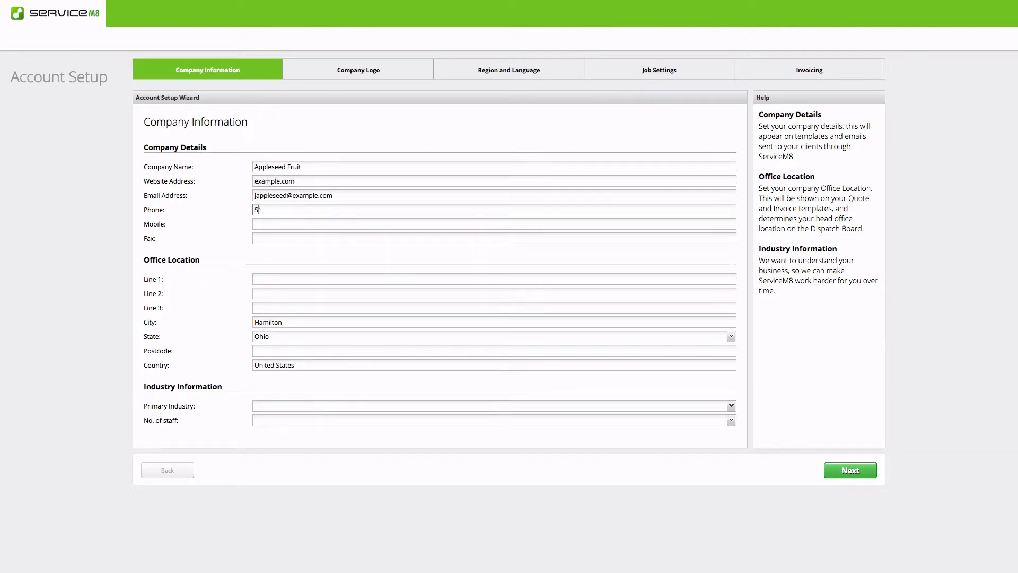
pyautogui.write('135551234')
pyautogui.click(265, 210)
pyautogui.write('-')
pyautogui.click(280, 209)
pyautogui.write('-')
pyautogui.click(267, 210)
pyautogui.press('BackSpace')
pyautogui.press('Left')
pyautogui.write(')(')
pyautogui.click(281, 279)
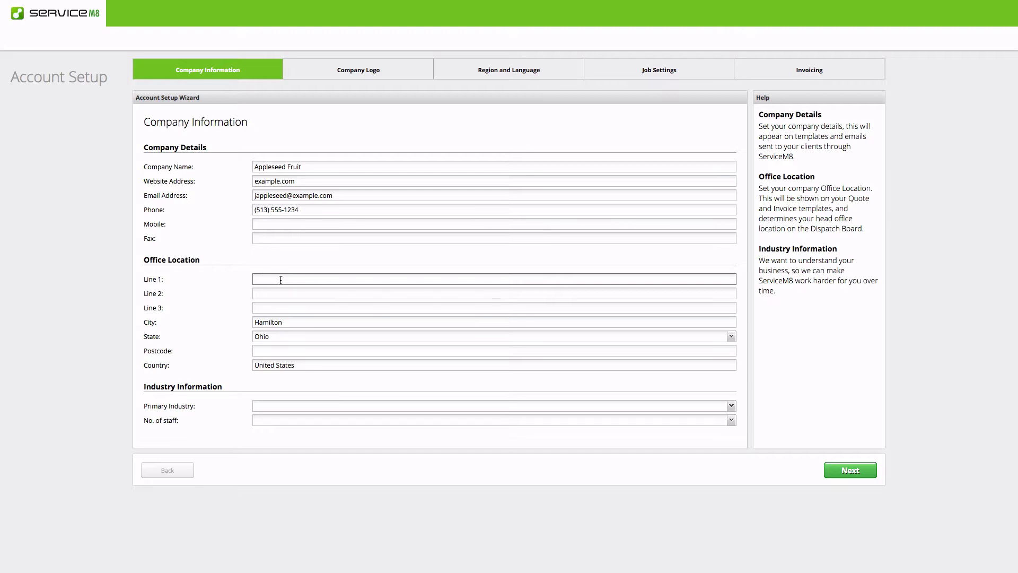
pyautogui.write('123 Main Street')
# Set primary industry to Landscaping and number of staff to 2 - 3 Staff, then continue
pyautogui.click(731, 407)
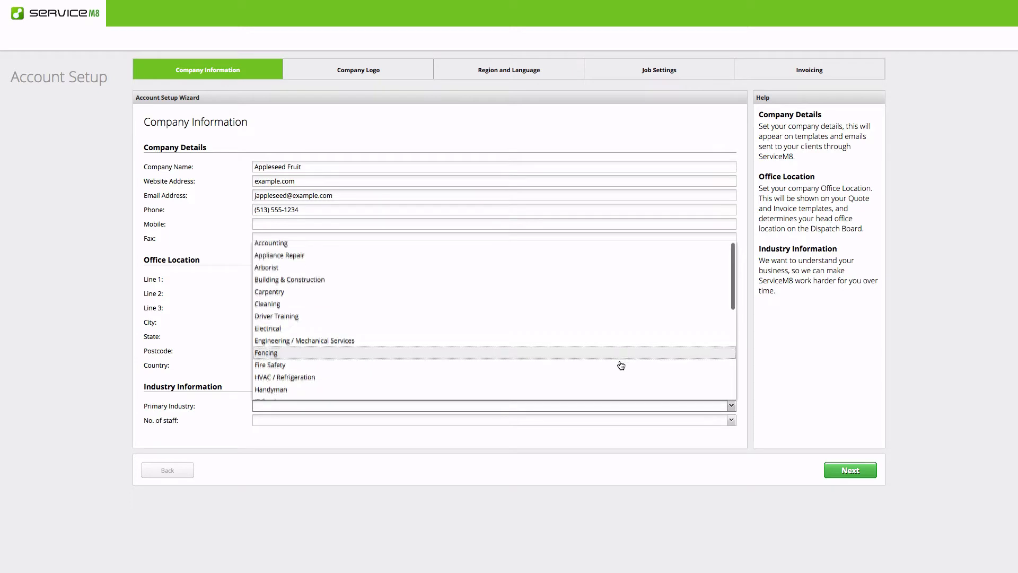
pyautogui.scroll(-5, 620, 365)
pyautogui.click(480, 279)
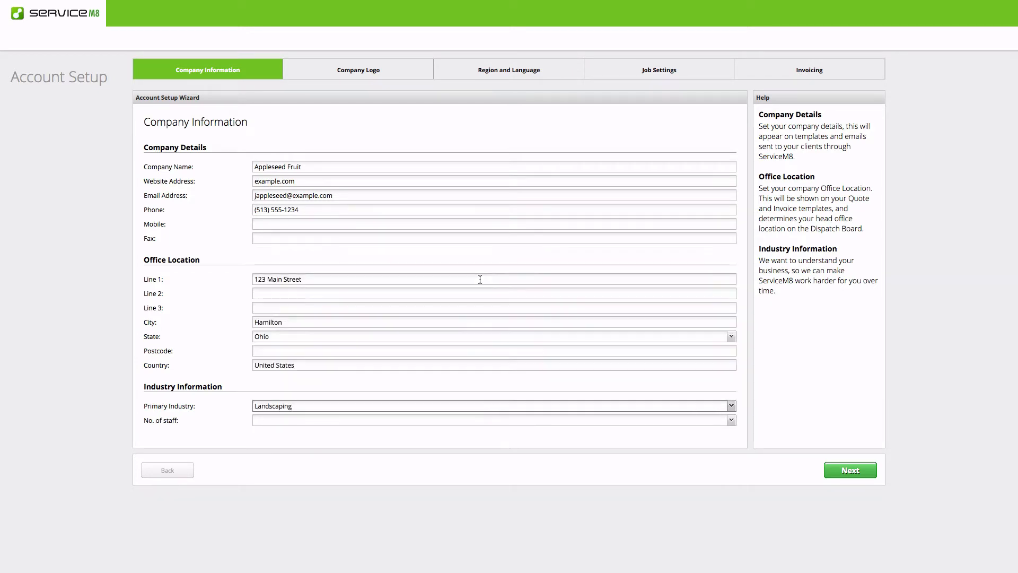
pyautogui.click(732, 420)
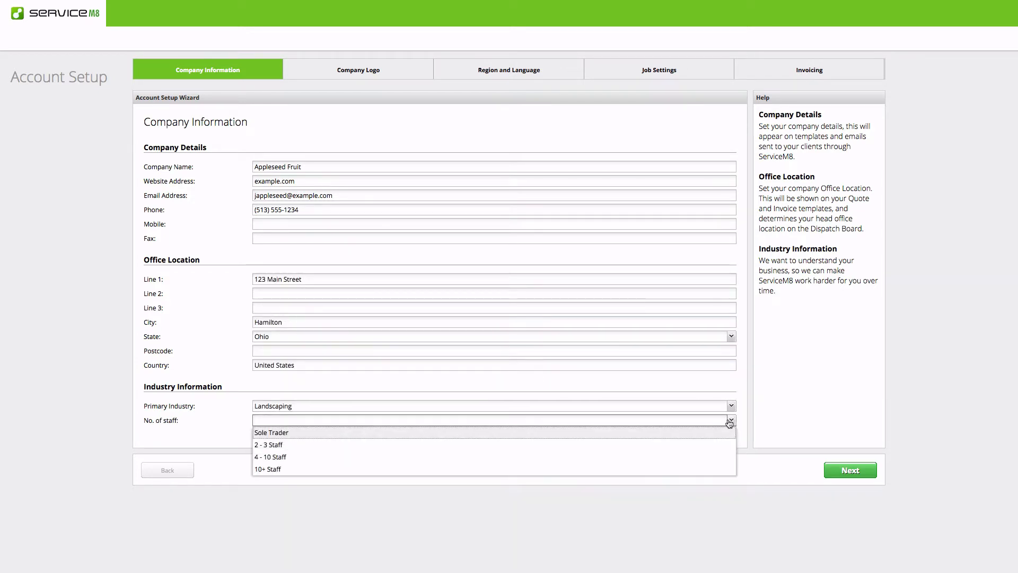
pyautogui.click(601, 445)
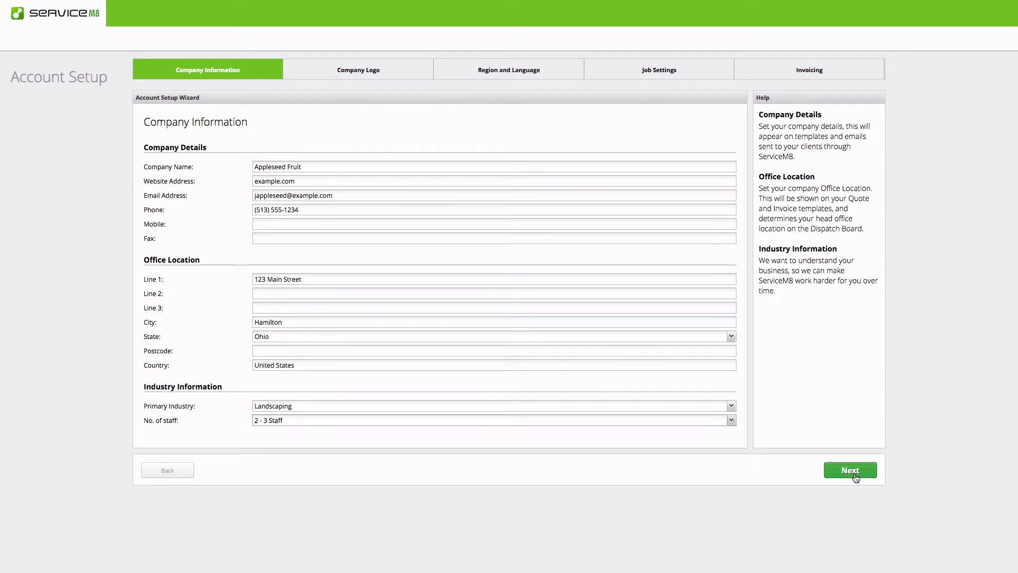
pyautogui.click(853, 474)
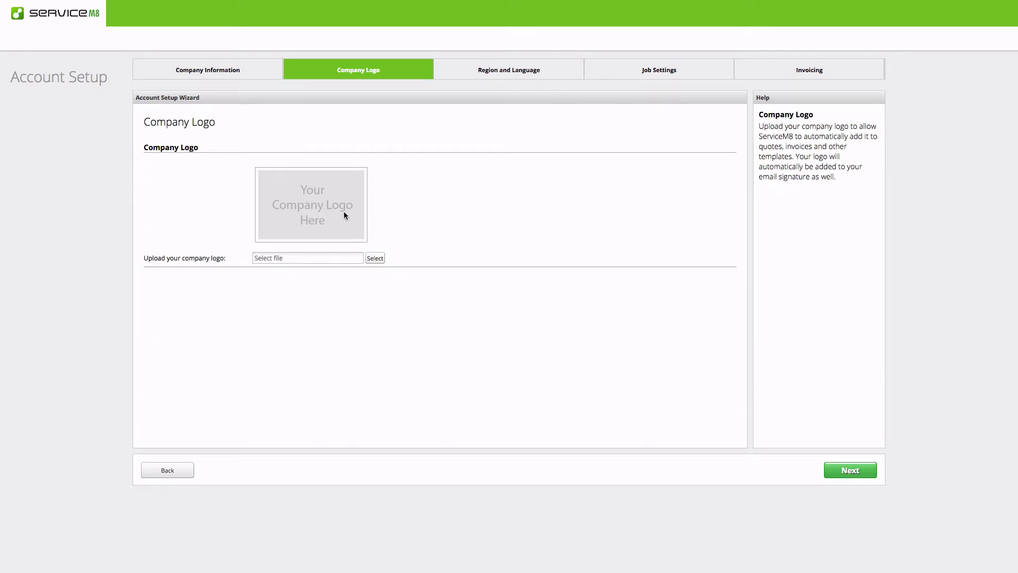
# Upload appleseed-logo-color.png from Downloads as the company logo and continue
pyautogui.click(375, 258)
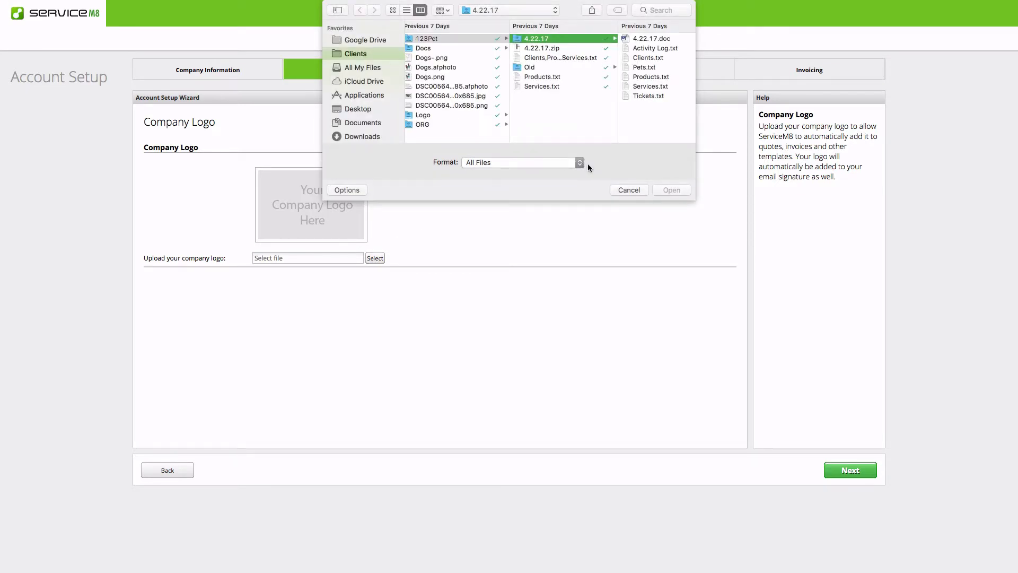
pyautogui.click(381, 123)
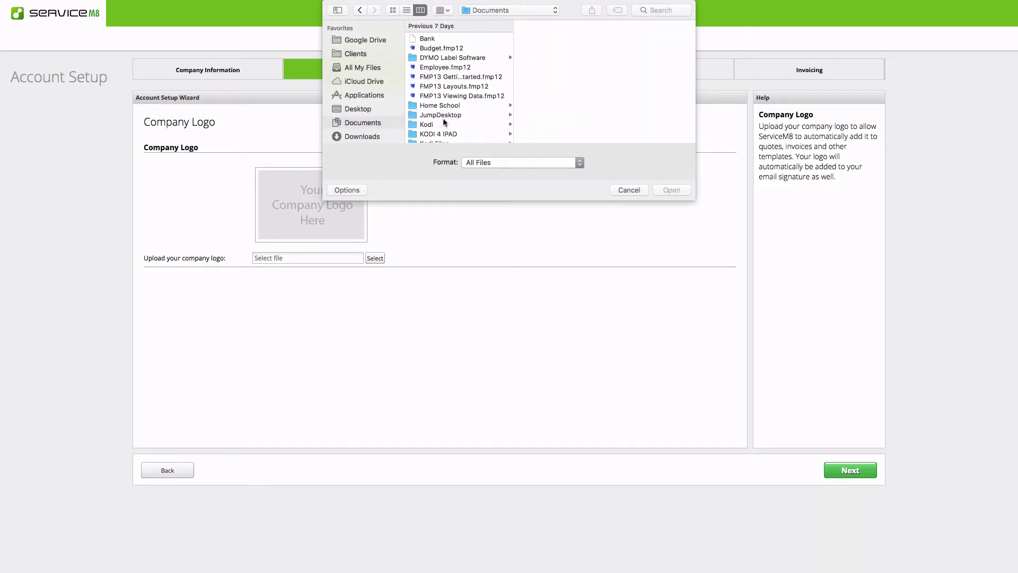
pyautogui.click(371, 136)
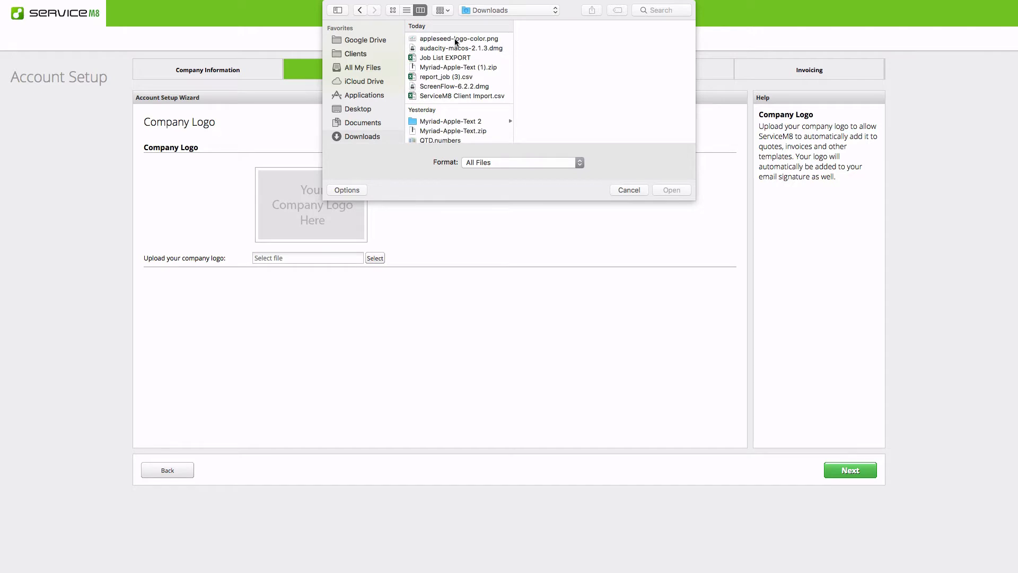
pyautogui.click(455, 39)
pyautogui.click(676, 189)
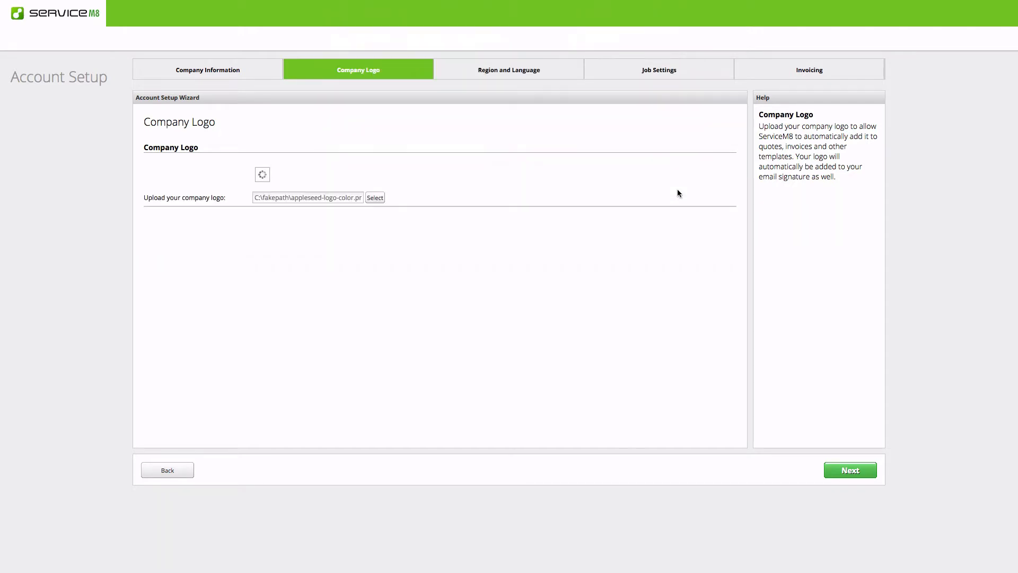
pyautogui.click(849, 471)
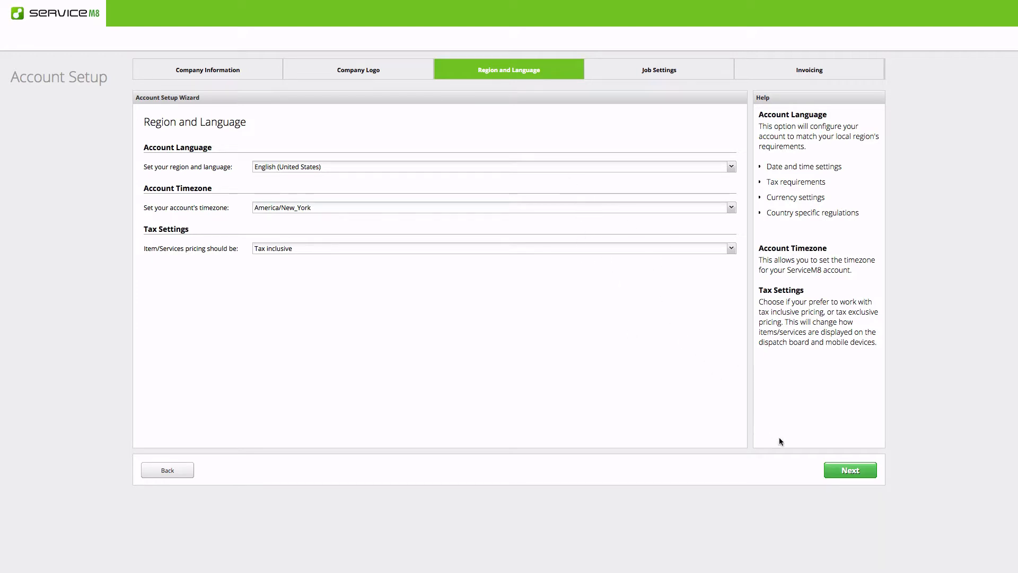
# Keep English (United States), America/New_York and tax-inclusive pricing, and continue to job settings
pyautogui.click(848, 472)
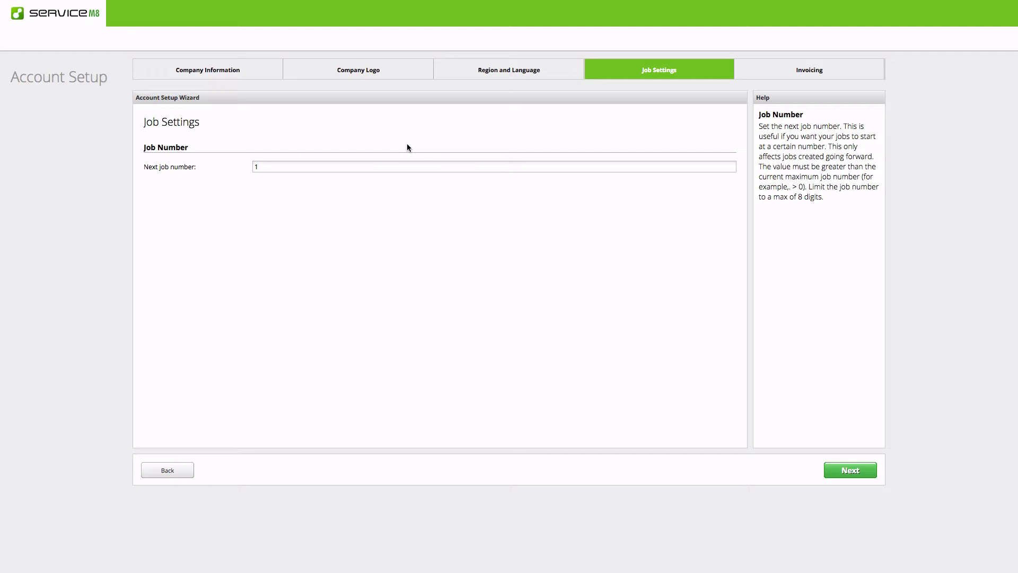
# Change the next job number from 1 to 100
pyautogui.click(358, 166)
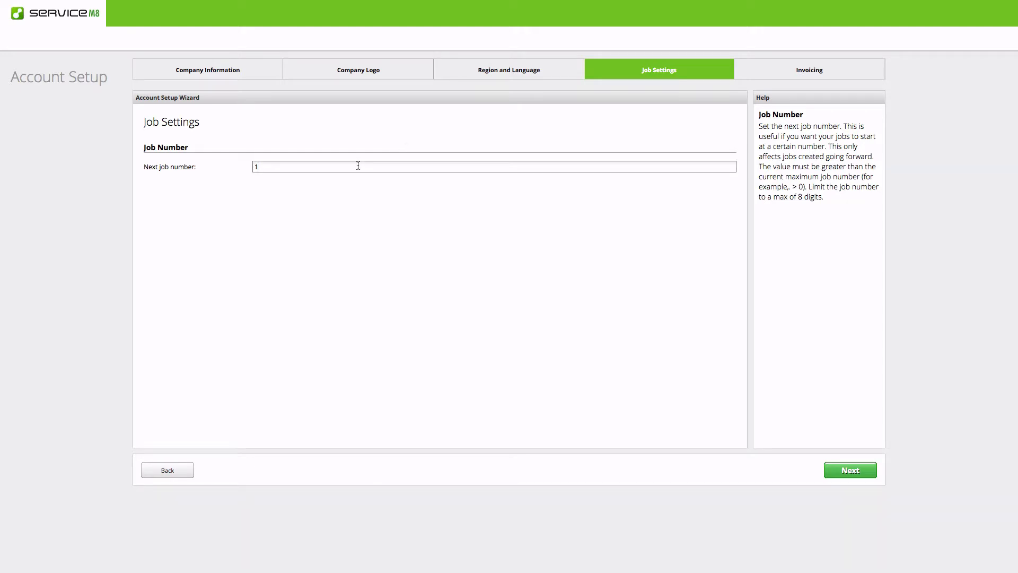
pyautogui.write('000')
pyautogui.press('BackSpace')
# On the Invoicing step, choose No Accounting Package
pyautogui.click(851, 470)
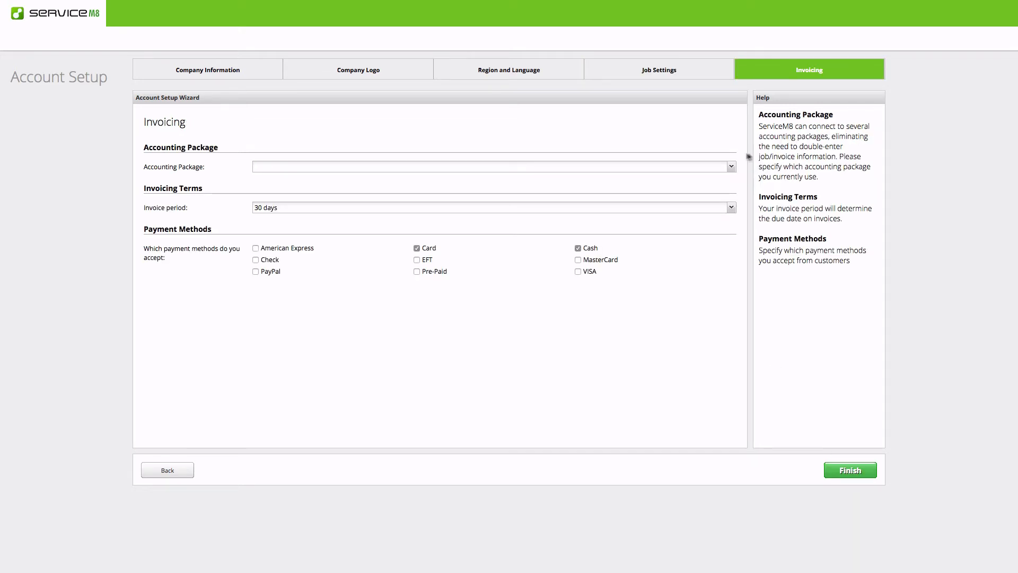
pyautogui.click(731, 166)
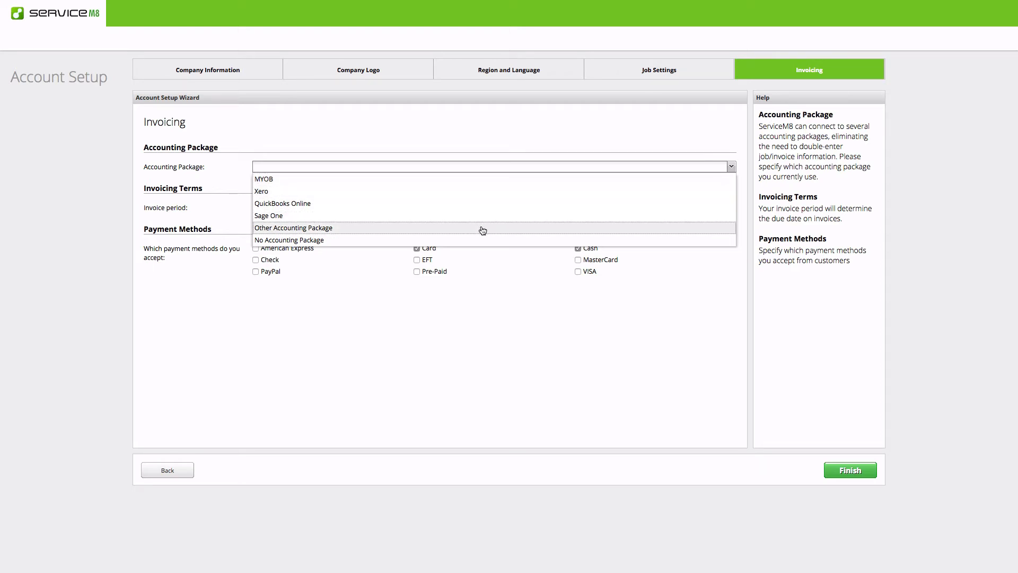
pyautogui.click(470, 241)
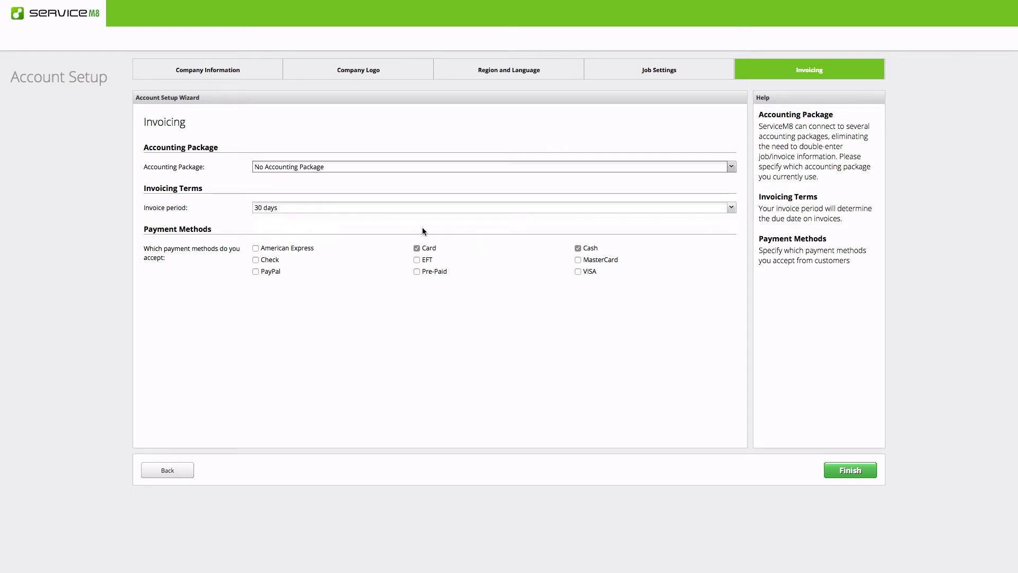
# Also accept American Express, Check, MasterCard and VISA payments, then finish the setup
pyautogui.click(275, 248)
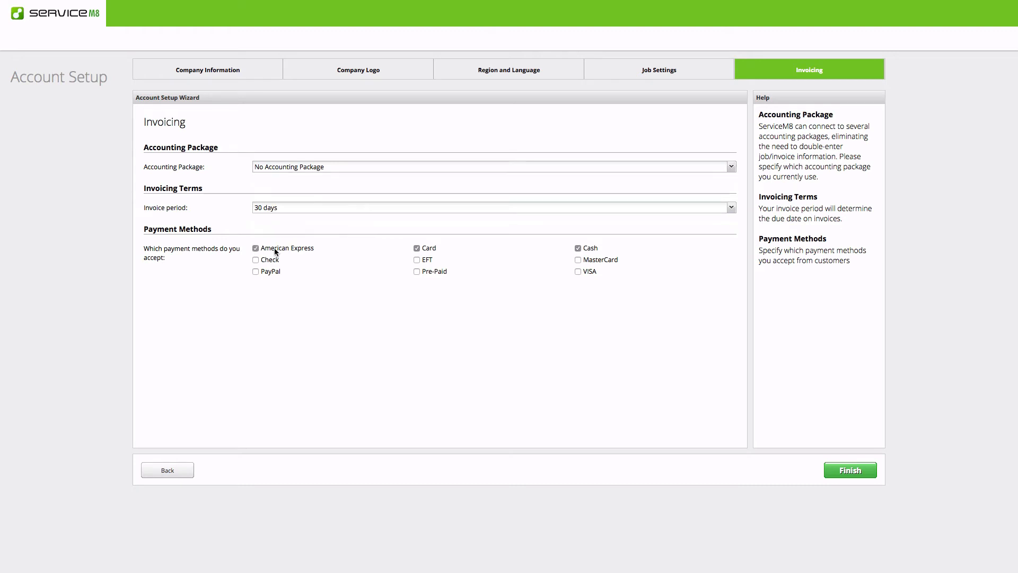
pyautogui.click(267, 260)
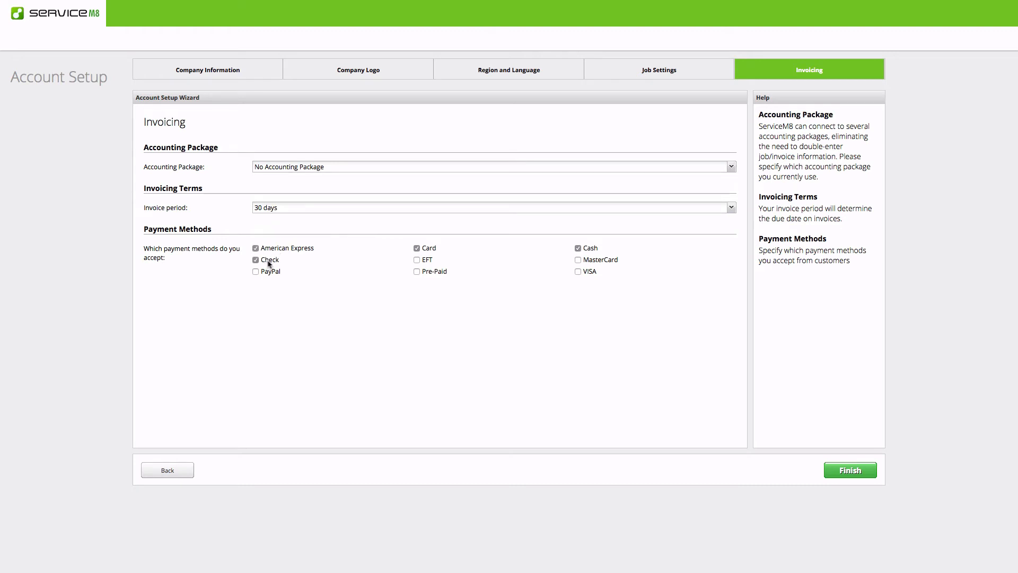
pyautogui.click(589, 261)
pyautogui.click(584, 272)
pyautogui.click(853, 470)
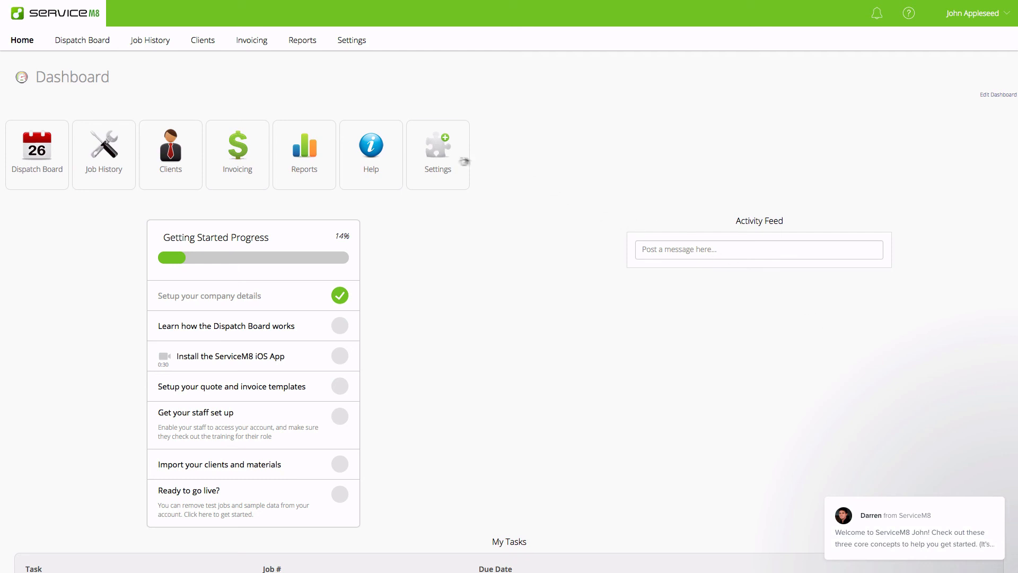
# Open Settings > Preferences to view Appleseed Fruit's saved company information
pyautogui.click(443, 159)
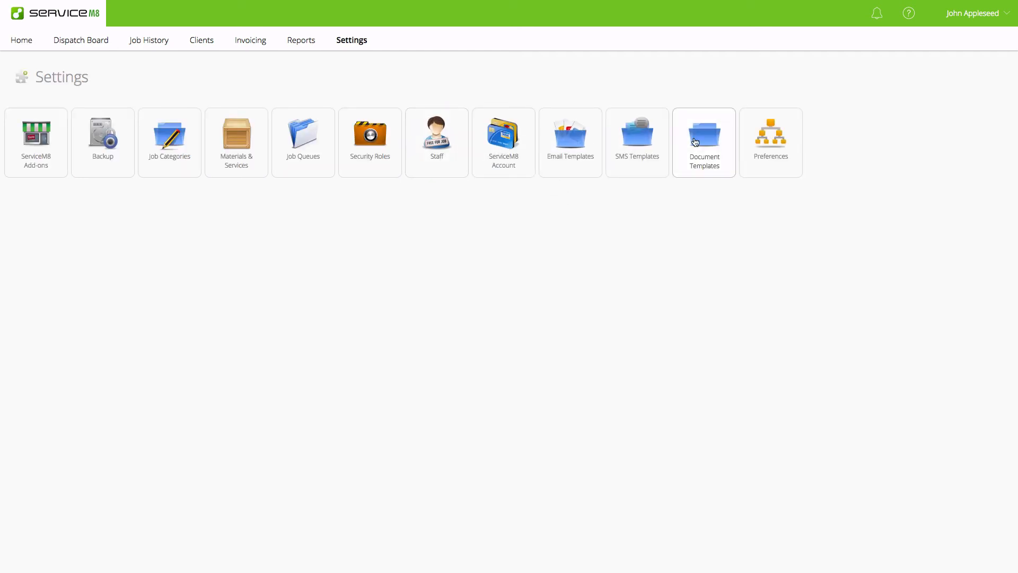
pyautogui.click(775, 153)
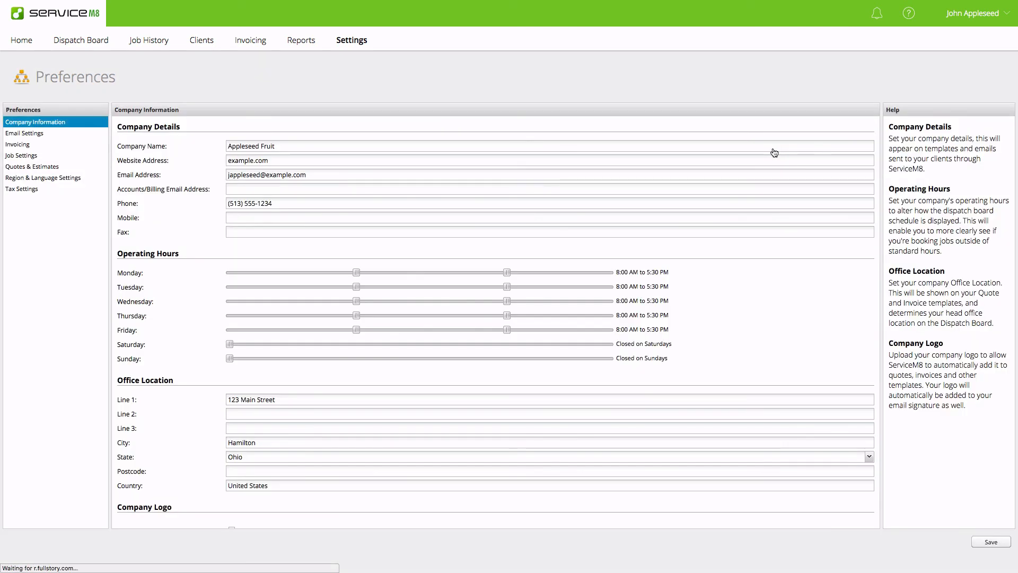